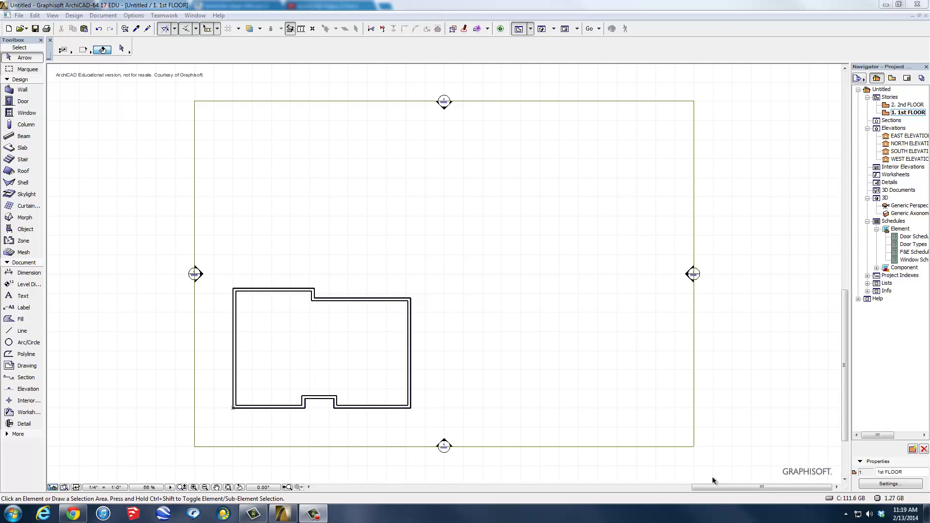
Step: Set the Wall tool's default layer to A-WALL-INTR and its composite to Wall Wd 2x4 + 5/8" Gyp.Bd
{"action": "left_click", "coordinate": [350, 359]}
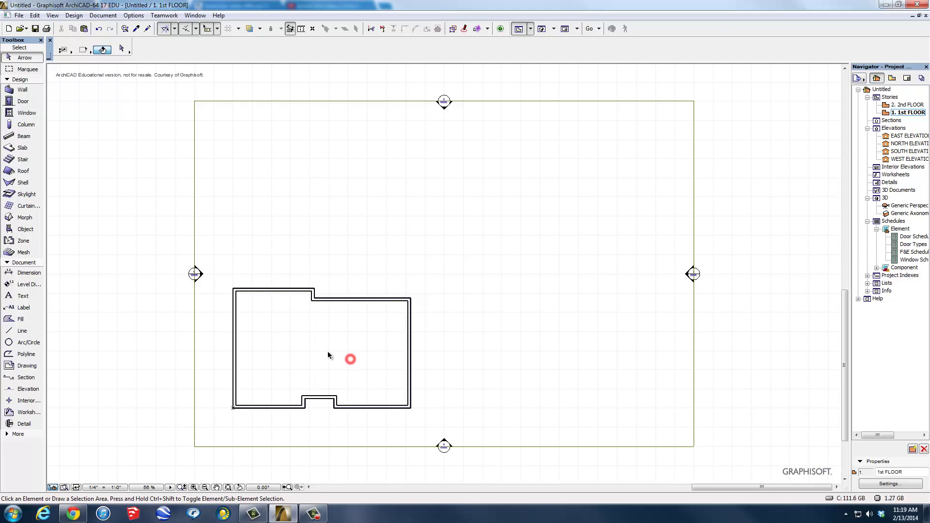
{"action": "scroll", "coordinate": [319, 377], "scroll_direction": "up", "scroll_amount": 5}
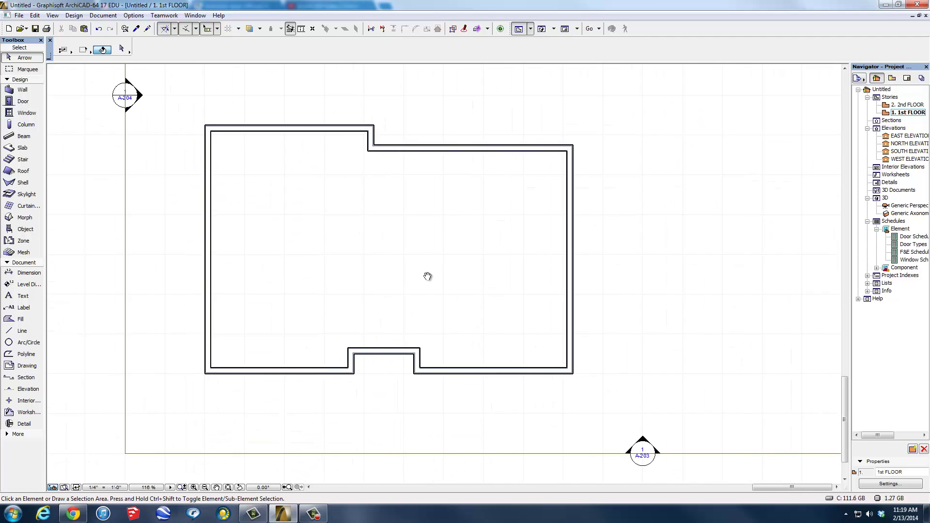
{"action": "scroll", "coordinate": [429, 290], "scroll_direction": "up", "scroll_amount": 2}
{"action": "scroll", "coordinate": [429, 300], "scroll_direction": "down", "scroll_amount": 5}
{"action": "middle_click_drag", "start_coordinate": [429, 315], "coordinate": [430, 336]}
{"action": "scroll", "coordinate": [429, 338], "scroll_direction": "up", "scroll_amount": 4}
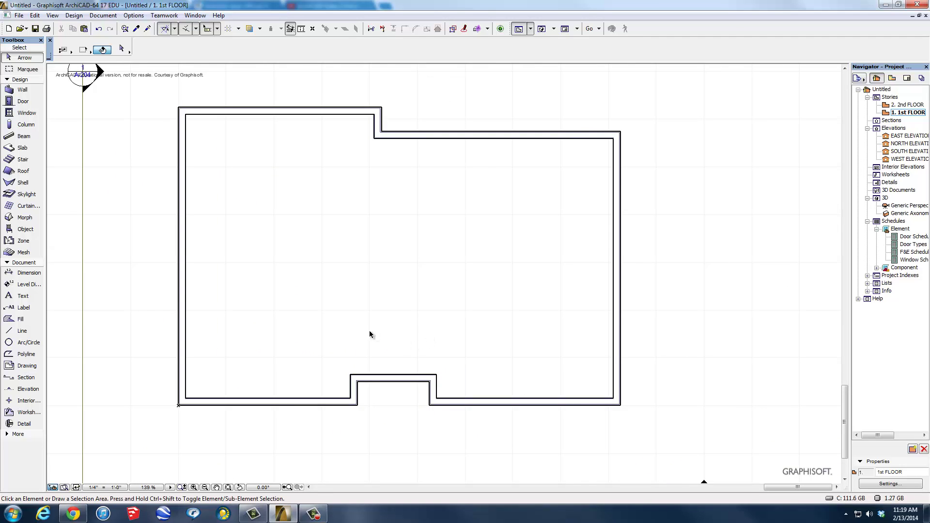
{"action": "scroll", "coordinate": [369, 334], "scroll_direction": "up", "scroll_amount": 1}
{"action": "mouse_move", "coordinate": [369, 334]}
{"action": "middle_mouse_down"}
{"action": "mouse_move", "coordinate": [385, 359]}
{"action": "mouse_move", "coordinate": [397, 352]}
{"action": "mouse_move", "coordinate": [397, 329]}
{"action": "middle_mouse_up"}
{"action": "scroll", "coordinate": [361, 342], "scroll_direction": "down", "scroll_amount": 1}
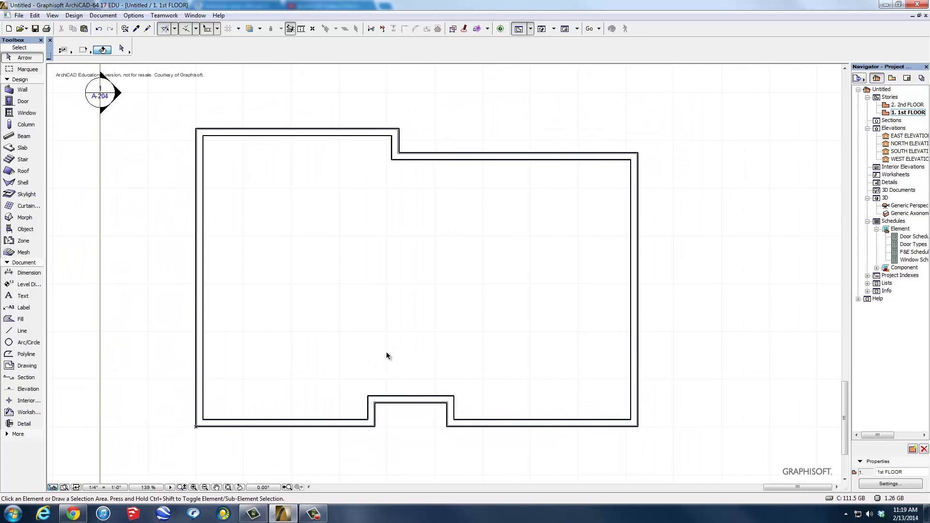
{"action": "left_click", "coordinate": [23, 89]}
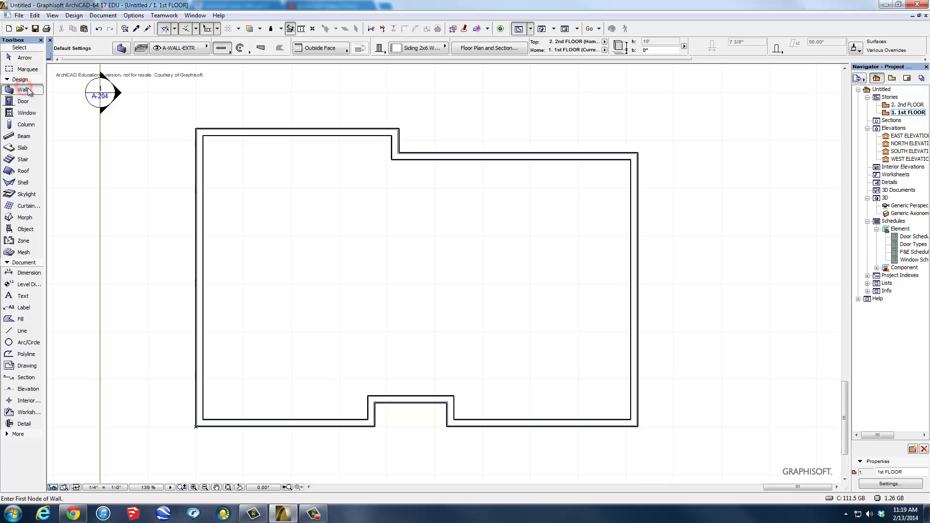
{"action": "left_click", "coordinate": [179, 49]}
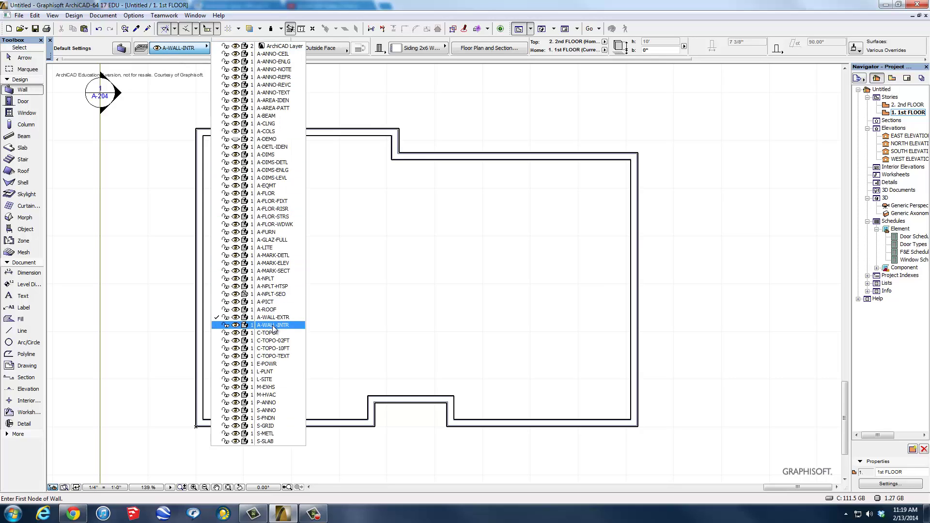
{"action": "left_click", "coordinate": [273, 325]}
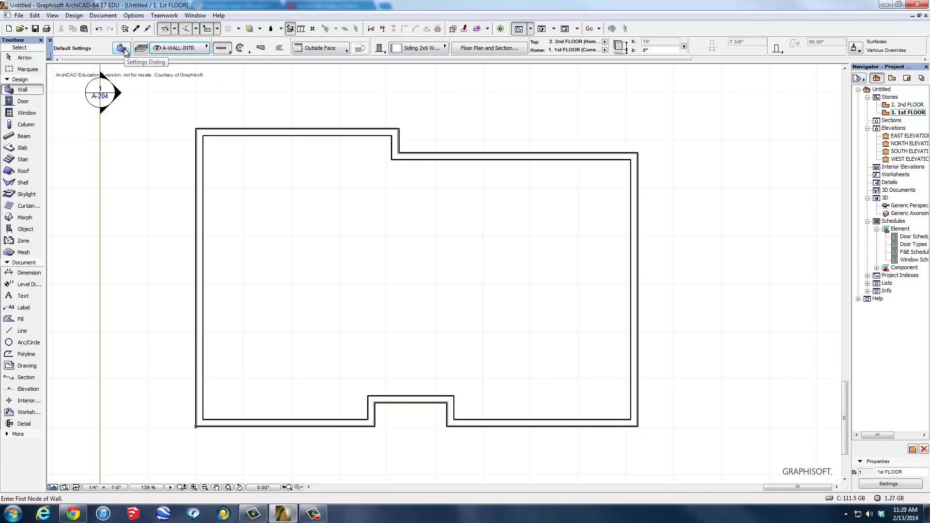
{"action": "left_click", "coordinate": [421, 48]}
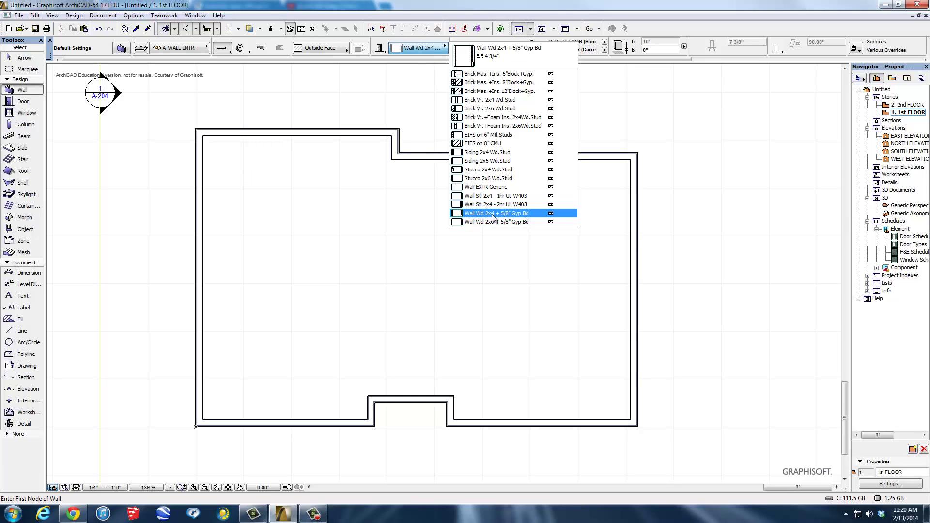
{"action": "left_click", "coordinate": [513, 214]}
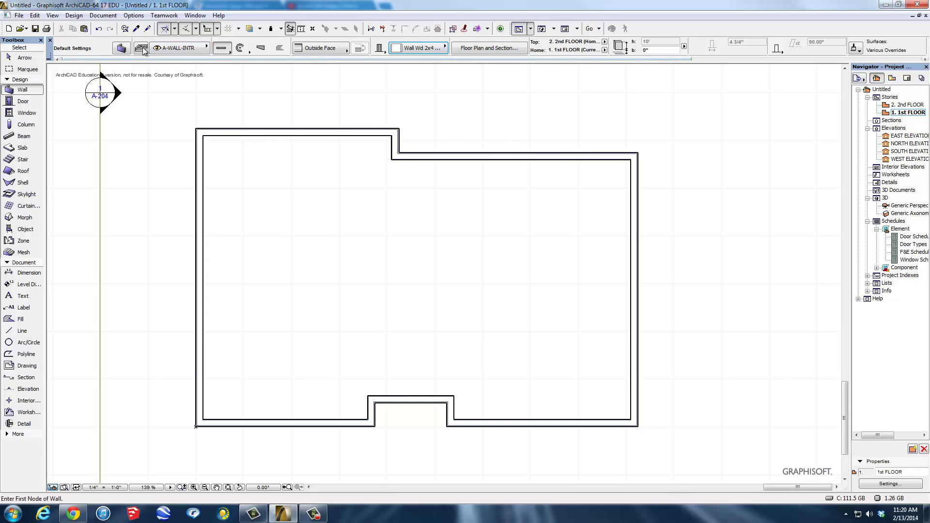
Step: Set the default wall's outside face surface override to 00 | Default Walls-Int
{"action": "left_click", "coordinate": [121, 47]}
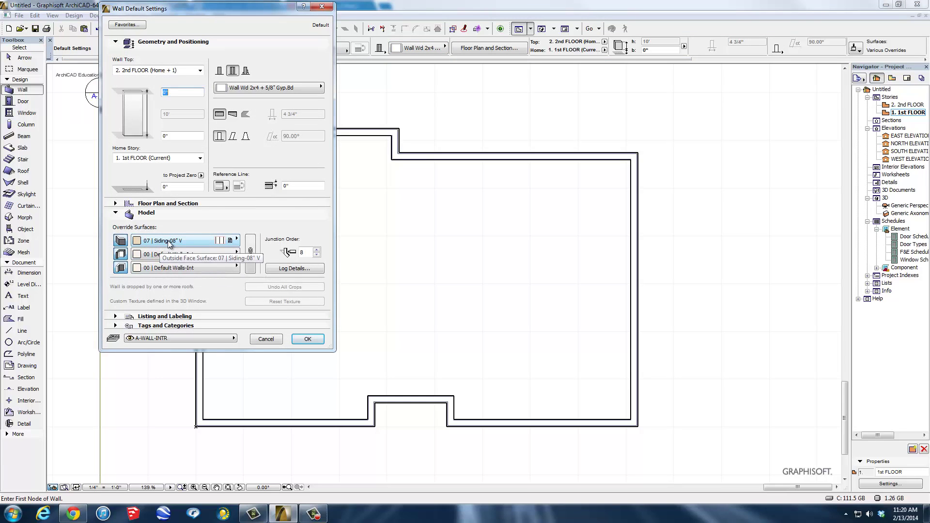
{"action": "left_click", "coordinate": [121, 240]}
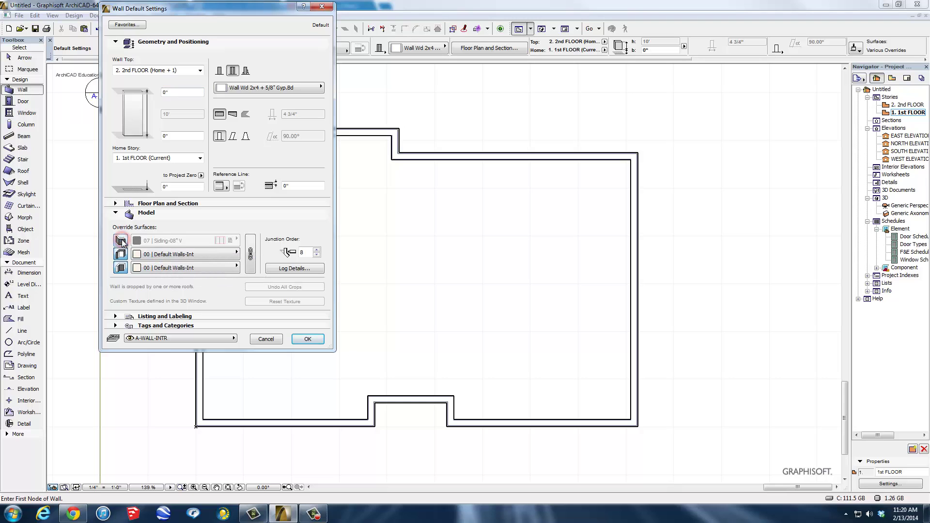
{"action": "left_click", "coordinate": [174, 241]}
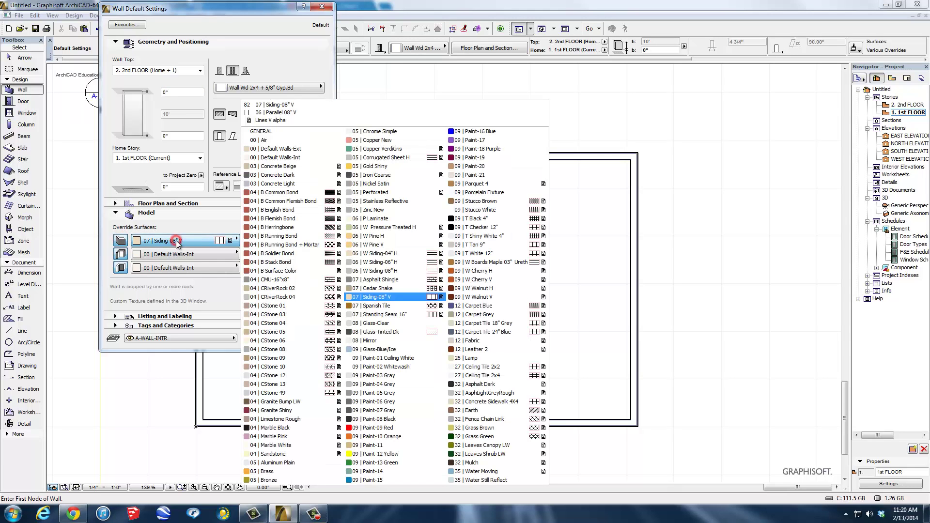
{"action": "left_click", "coordinate": [279, 158]}
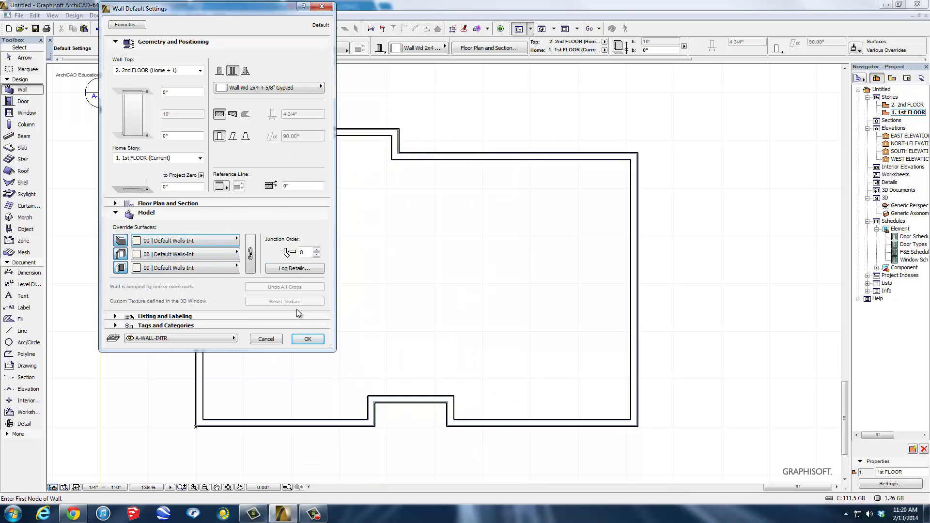
{"action": "left_click", "coordinate": [308, 340]}
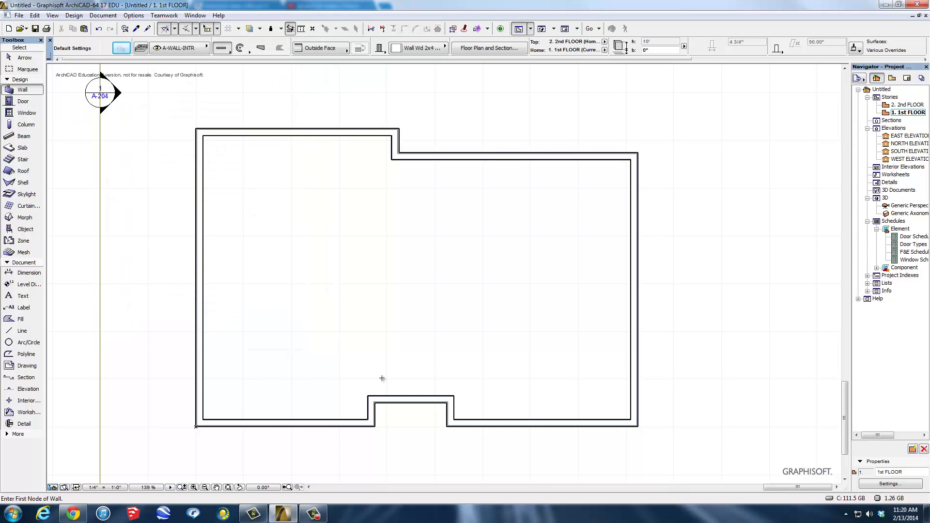
Step: Draw a vertical interior wall up from the entry recess's right inner corner and a horizontal wall joining it to the east exterior wall
{"action": "left_click", "coordinate": [454, 396]}
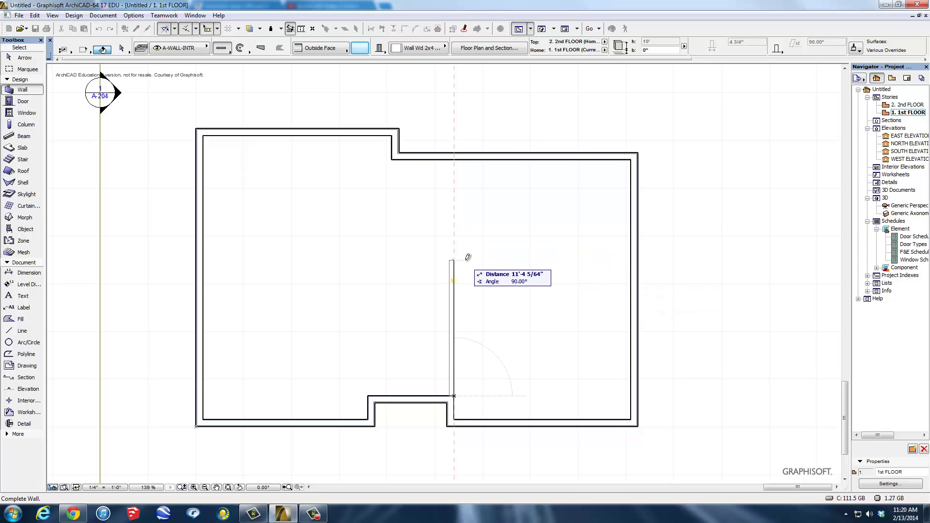
{"action": "left_click", "coordinate": [461, 251]}
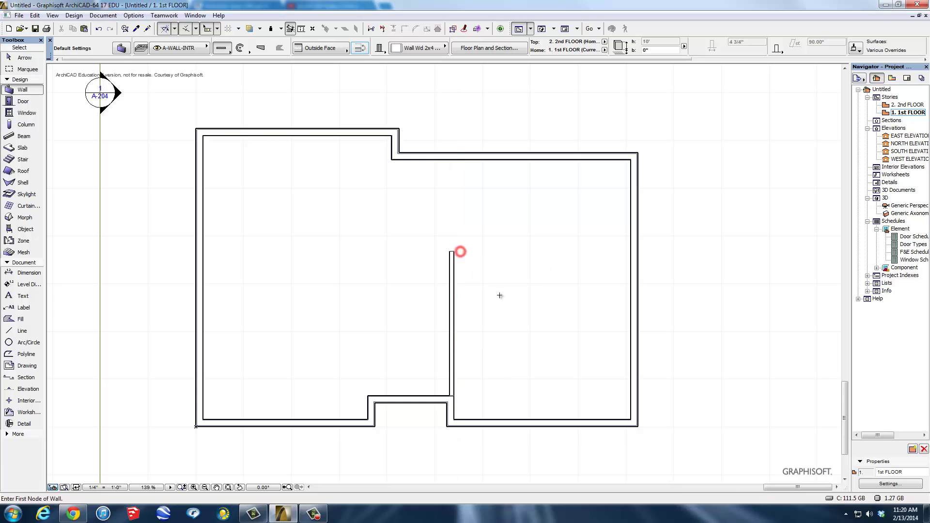
{"action": "left_click", "coordinate": [630, 289]}
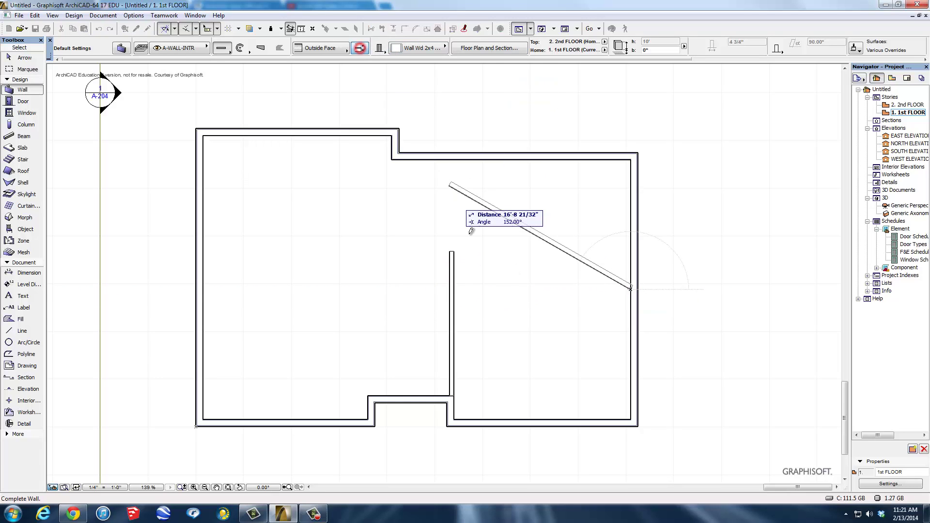
{"action": "left_click", "coordinate": [455, 286]}
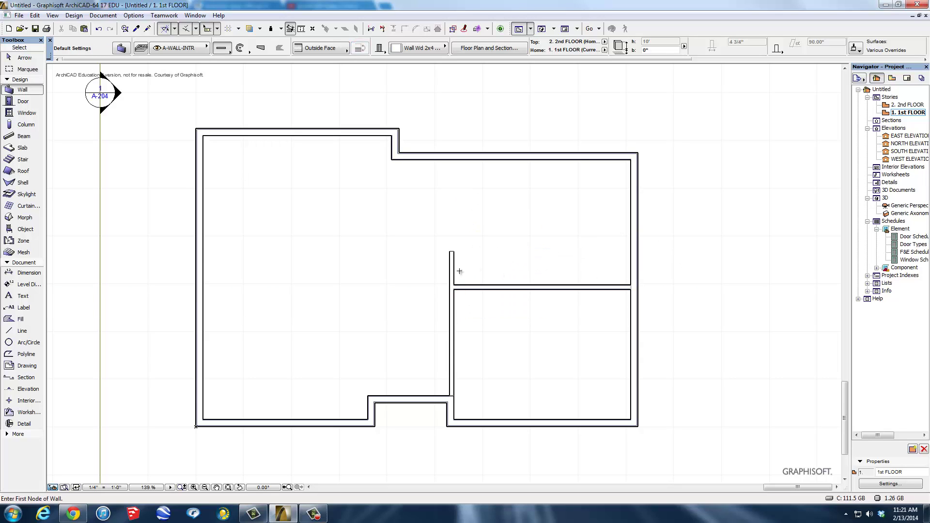
Step: Trim off the vertical interior wall's stub extending above the horizontal interior wall
{"action": "left_click", "coordinate": [25, 57]}
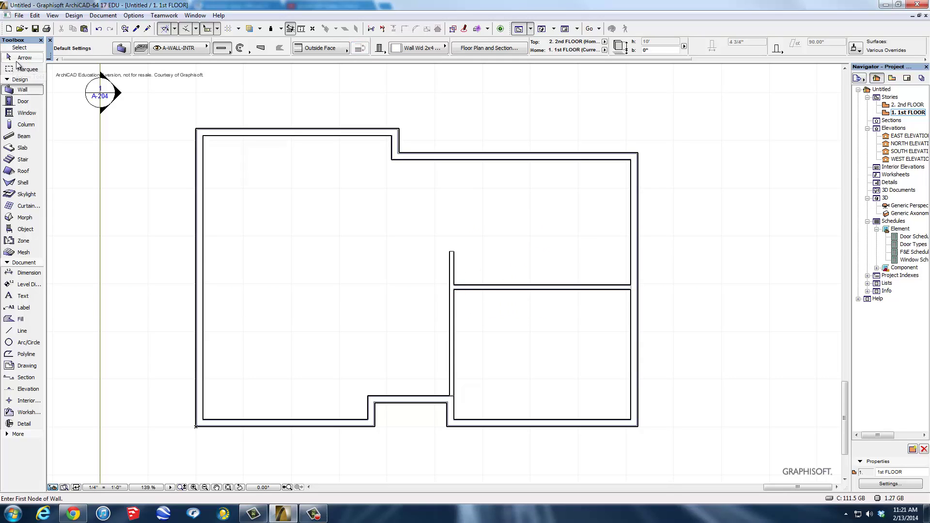
{"action": "left_click", "coordinate": [454, 270]}
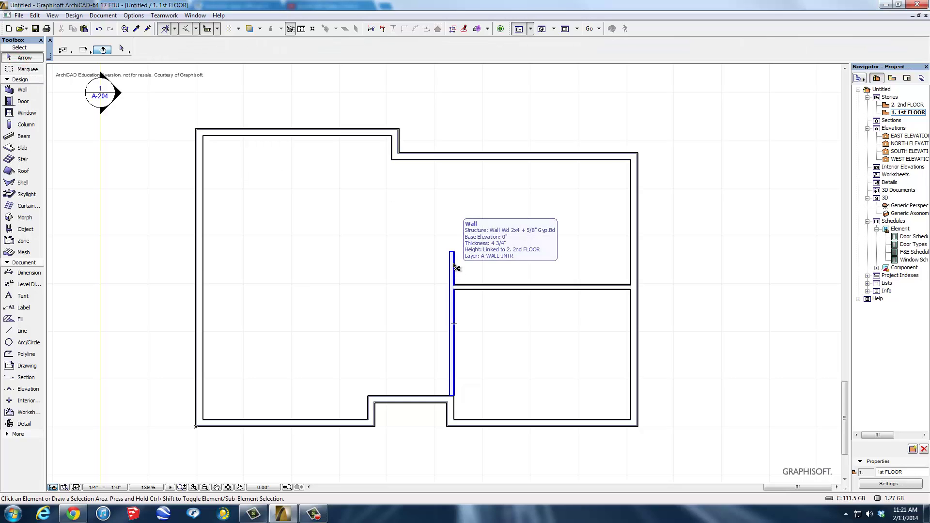
{"action": "left_click", "coordinate": [455, 266], "text": "ctrl"}
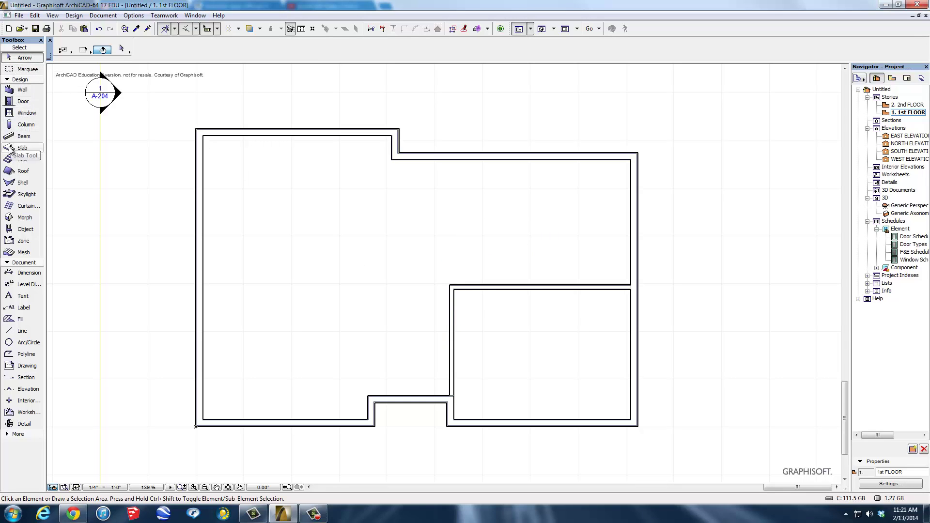
Step: Draw closet walls in the lower-right room: 2' horizontally from its west wall, turning up about 3'-6" to its north wall
{"action": "left_click", "coordinate": [21, 91]}
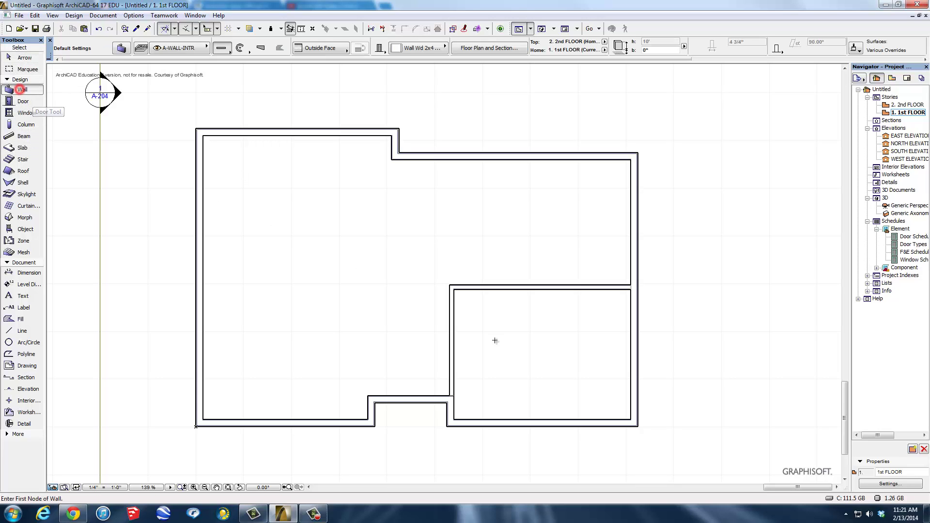
{"action": "left_click", "coordinate": [454, 332]}
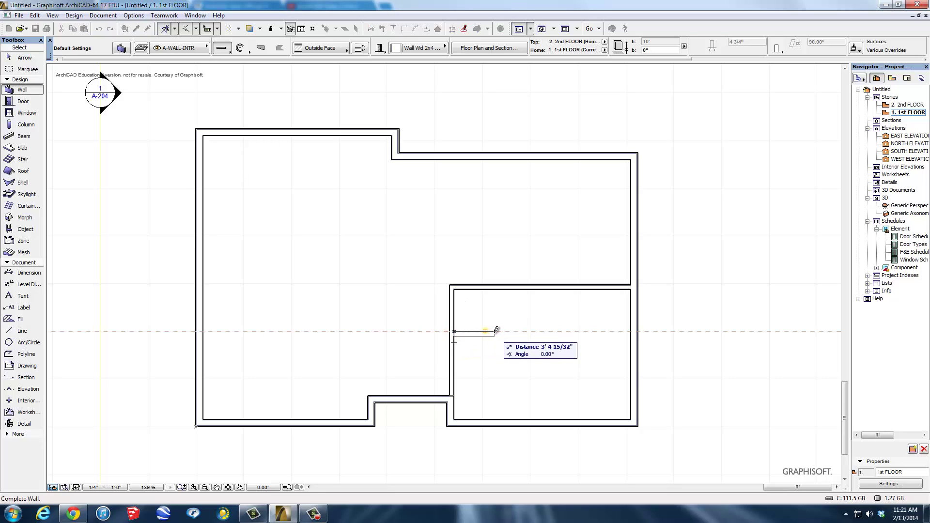
{"action": "type", "text": "2"}
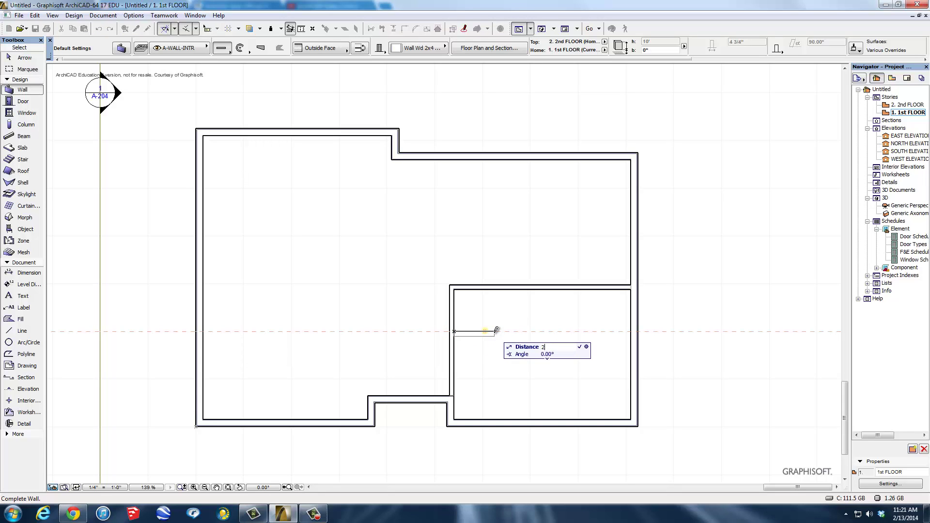
{"action": "key", "text": "BackSpace"}
{"action": "type", "text": "2'-6 1/4\""}
{"action": "key", "text": "Return"}
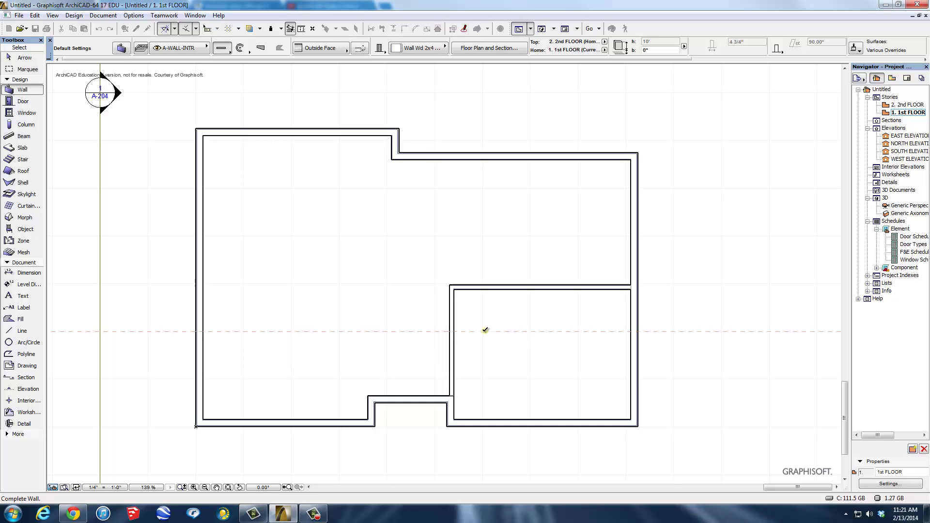
{"action": "left_click", "coordinate": [478, 333]}
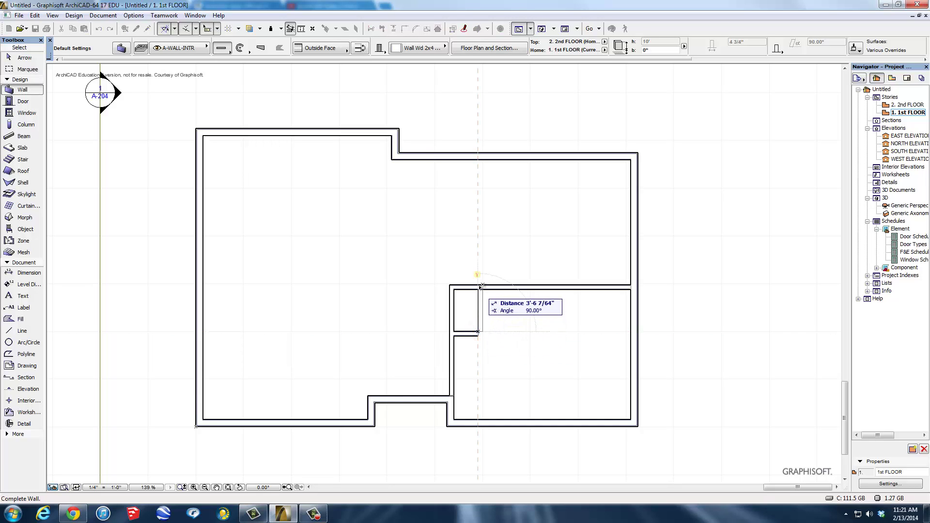
{"action": "left_click", "coordinate": [480, 288]}
Step: Stretch the closet's vertical wall down to the outer face of the south exterior wall and deselect it
{"action": "left_click", "coordinate": [24, 57]}
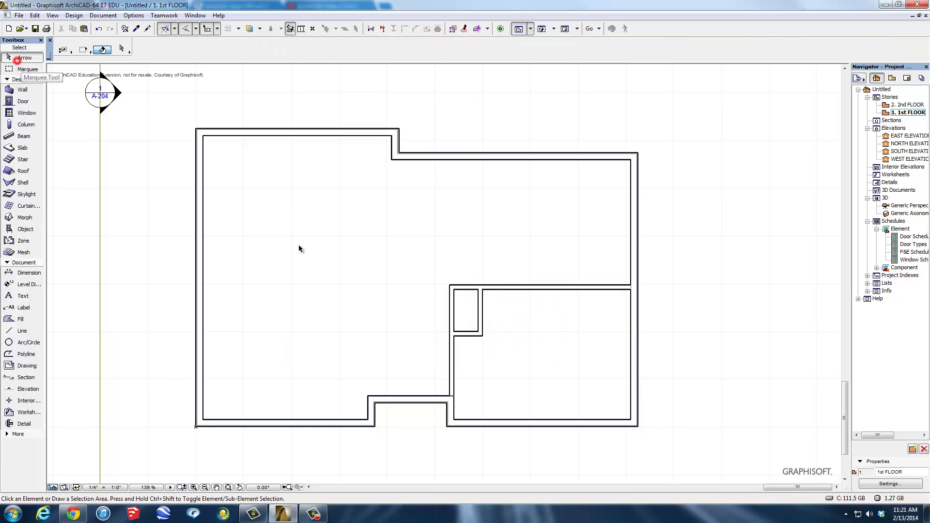
{"action": "left_click", "coordinate": [482, 321]}
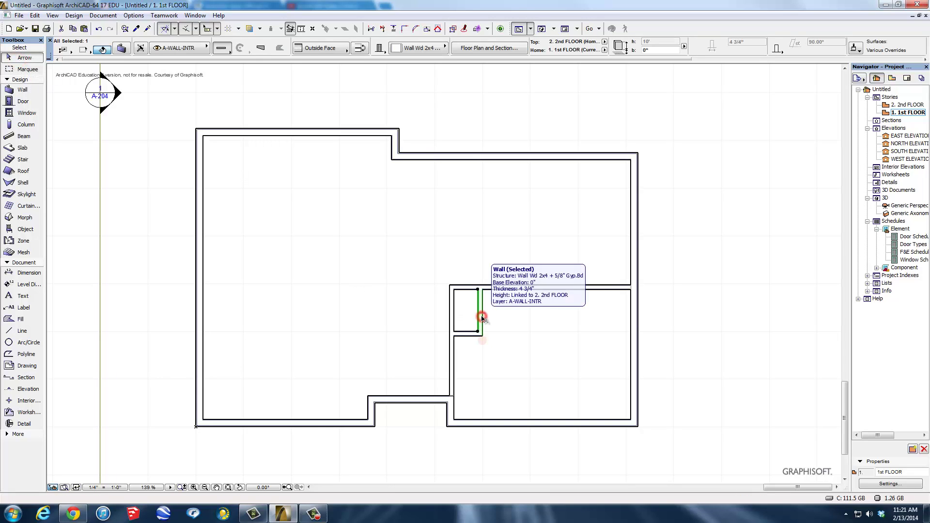
{"action": "left_click", "coordinate": [481, 337]}
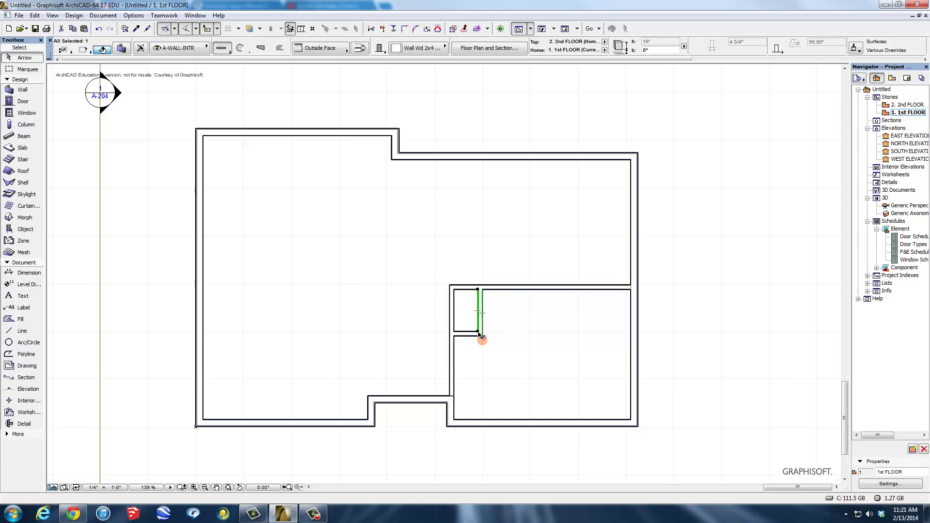
{"action": "left_click", "coordinate": [481, 337]}
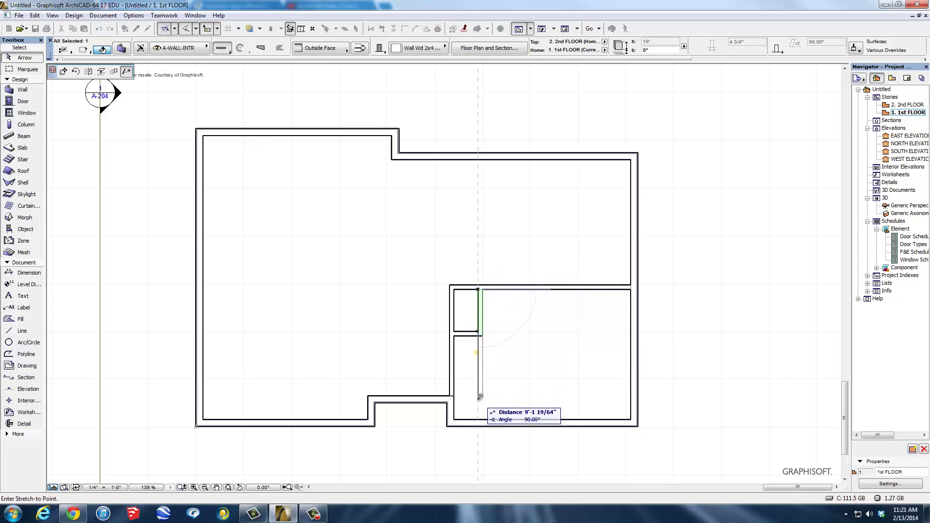
{"action": "left_click", "coordinate": [479, 426]}
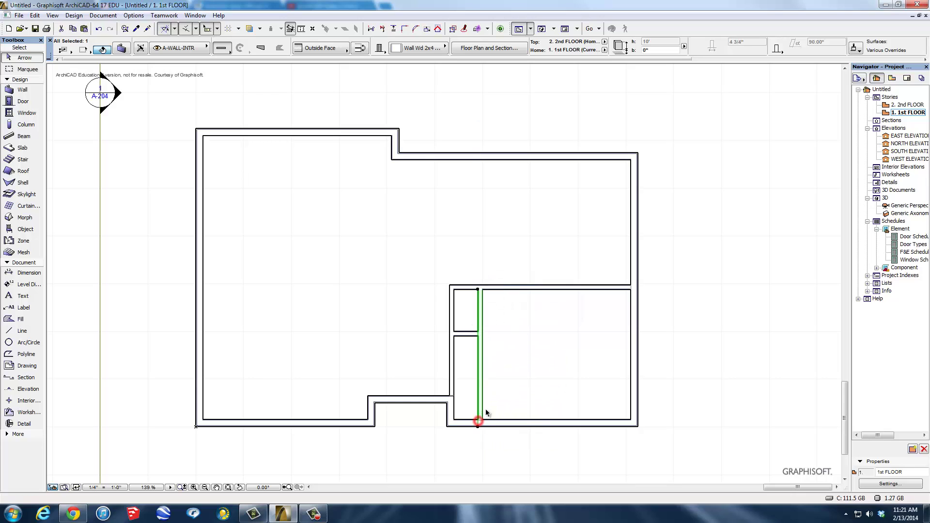
{"action": "left_click", "coordinate": [474, 254]}
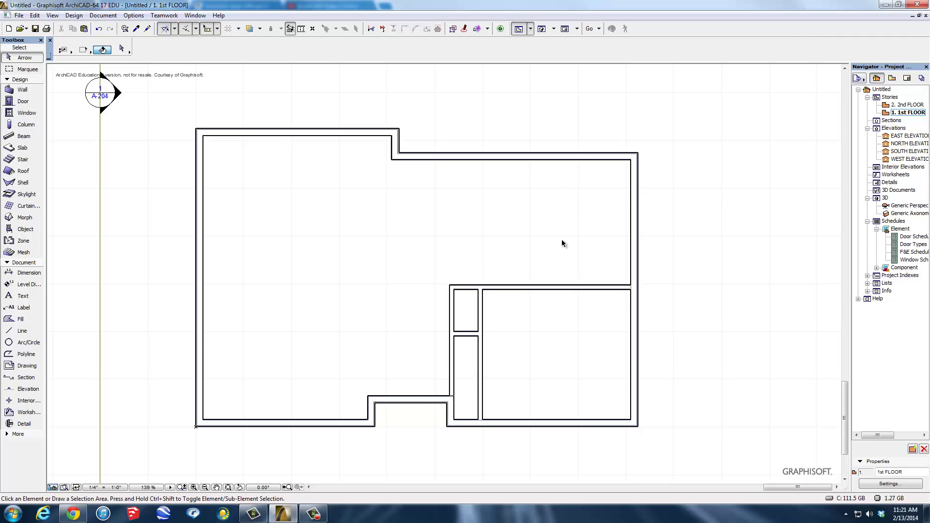
Step: Draw an interior wall 5' west from the east exterior wall, turning down to the horizontal interior wall above the lower-right room
{"action": "left_click", "coordinate": [22, 90]}
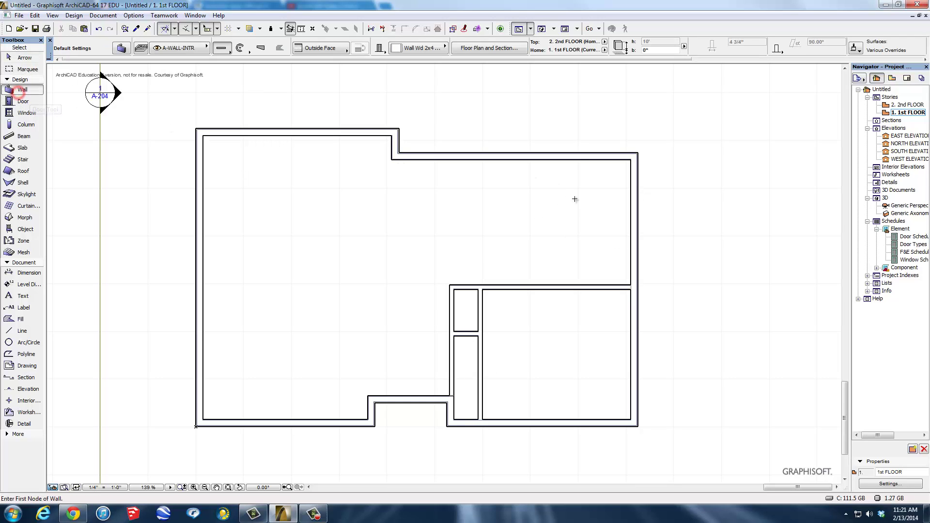
{"action": "left_click", "coordinate": [630, 224]}
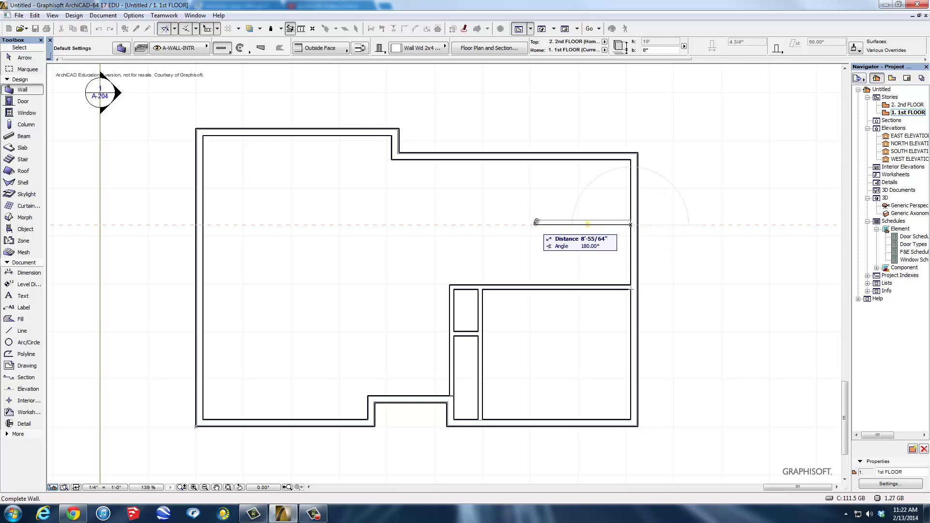
{"action": "type", "text": "5"}
{"action": "key", "text": "Return"}
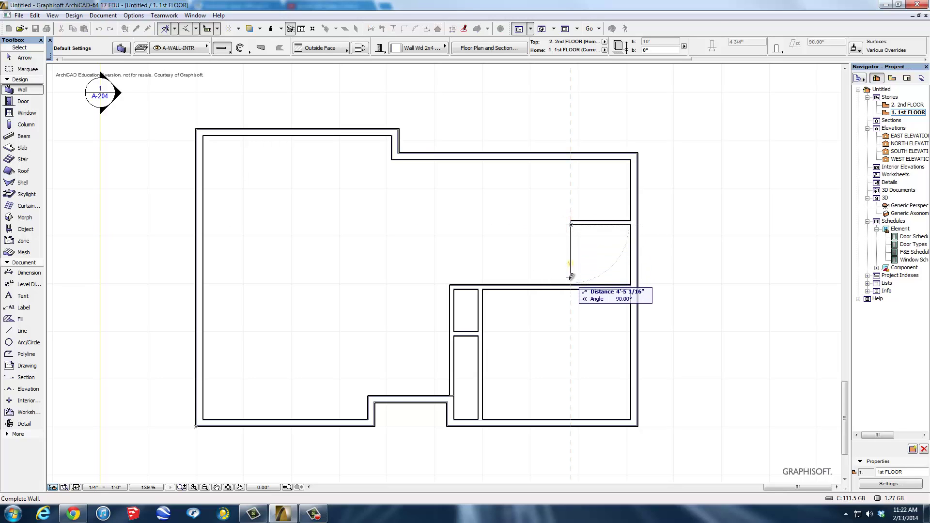
{"action": "double_click", "coordinate": [570, 285]}
{"action": "left_click", "coordinate": [24, 57]}
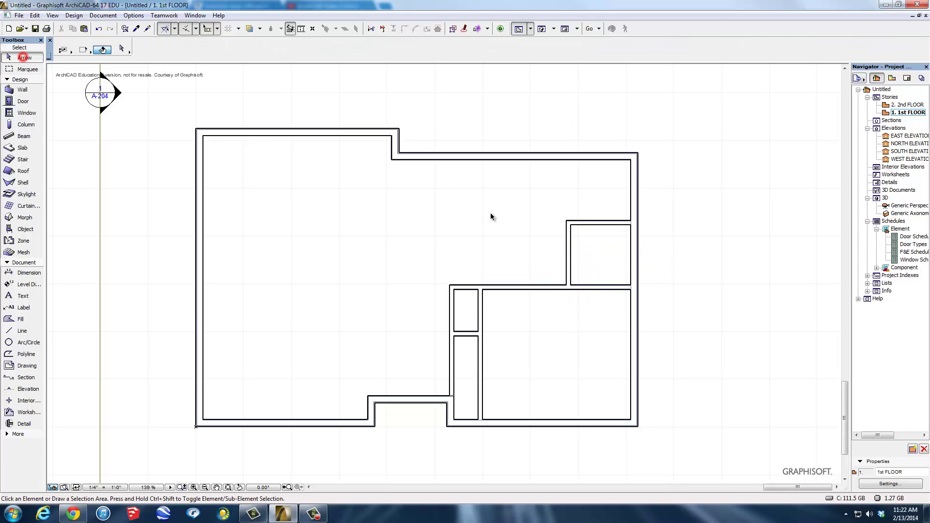
Step: Delete the new 5' horizontal wall, stretch the remaining vertical wall up to the north exterior wall, and deselect it
{"action": "left_click", "coordinate": [604, 222]}
{"action": "key", "text": "Delete"}
{"action": "left_click", "coordinate": [569, 233]}
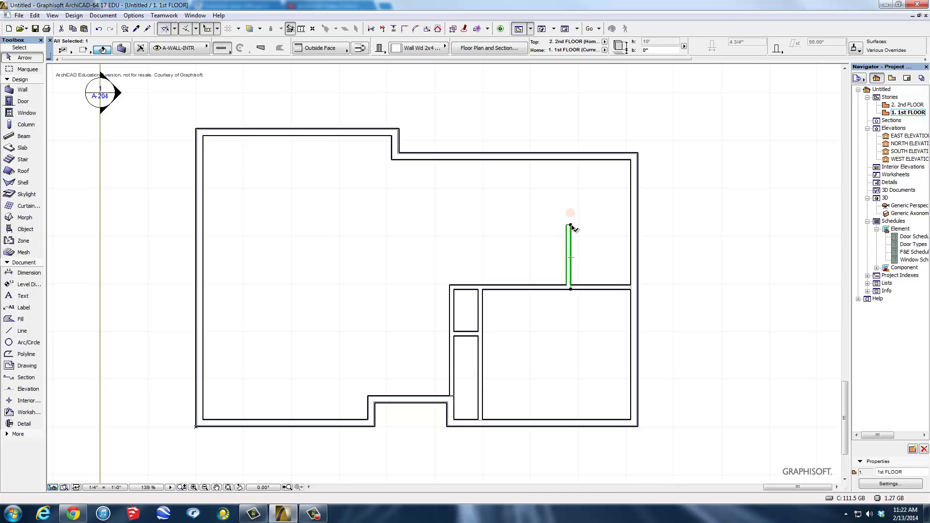
{"action": "left_click", "coordinate": [570, 225]}
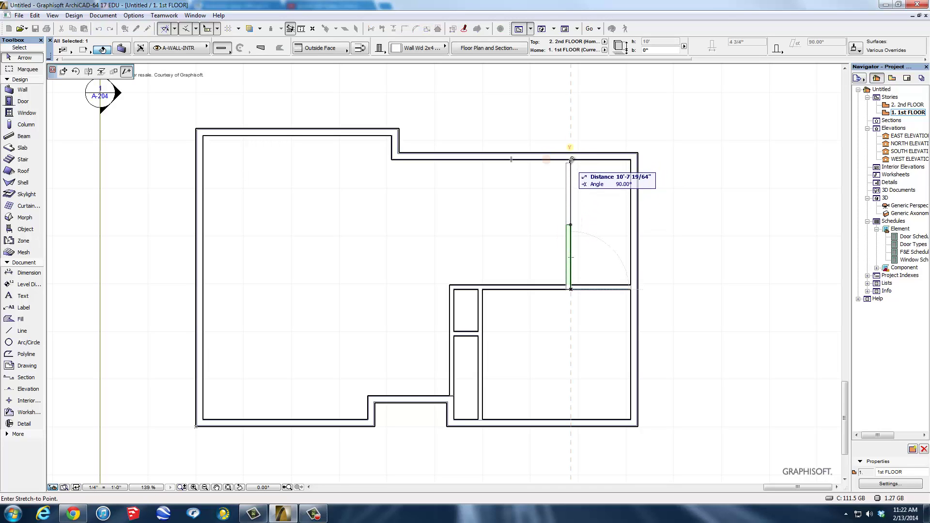
{"action": "left_click", "coordinate": [571, 160]}
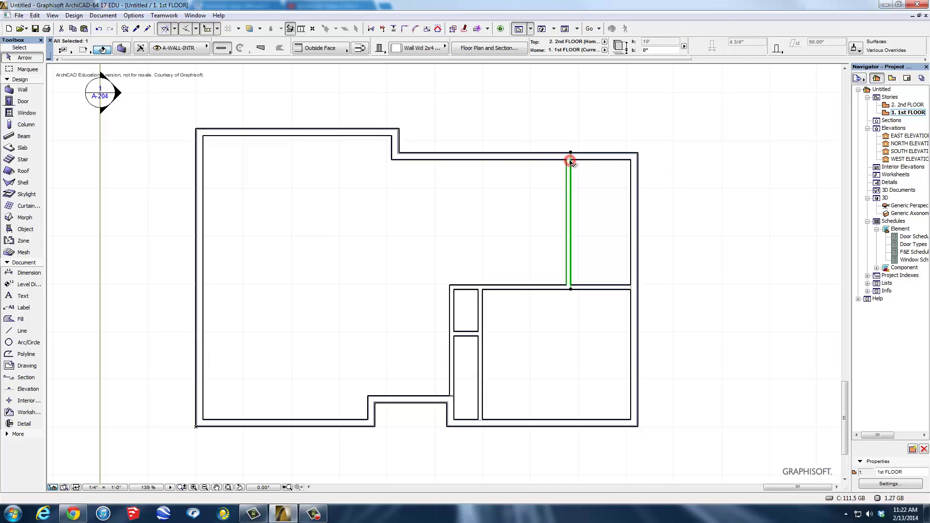
{"action": "left_click", "coordinate": [541, 108]}
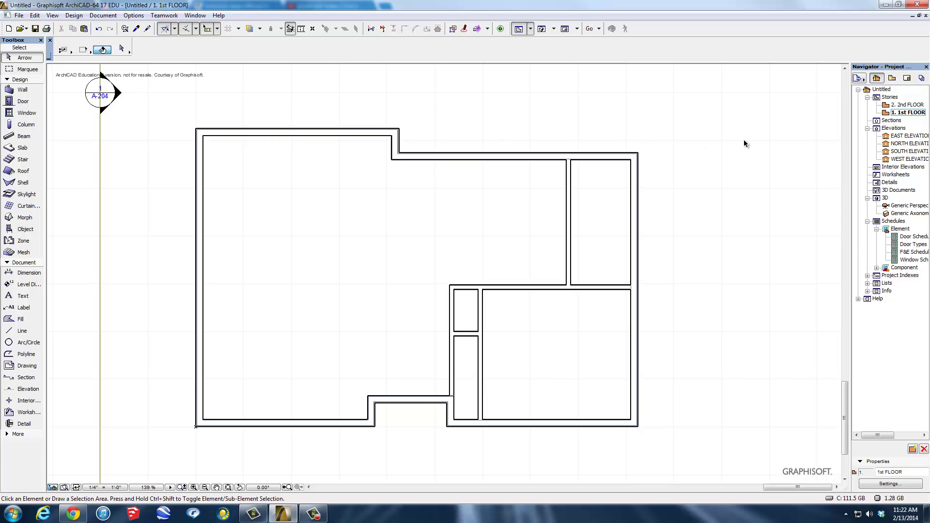
Step: Choose the 1st FLOOR story and select the vertical interior wall on the west side of the closets
{"action": "left_click", "coordinate": [908, 113]}
{"action": "left_click", "coordinate": [454, 376]}
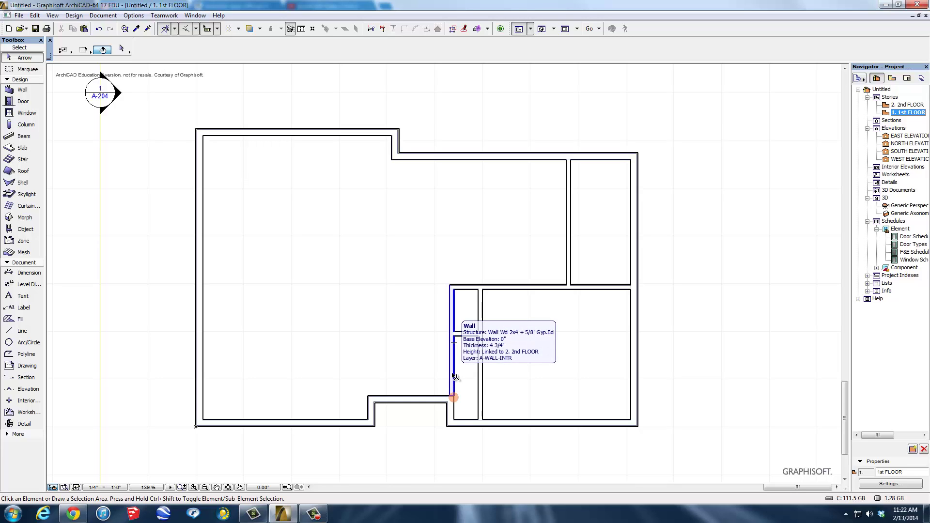